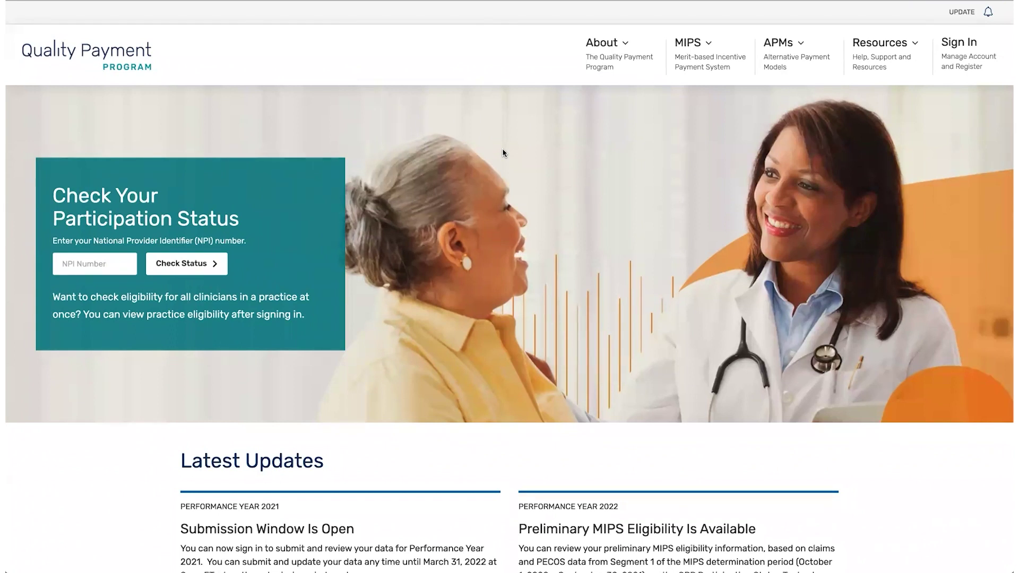
From the Sign In page's Register tab, show the Register with HARP explanation
click(965, 66)
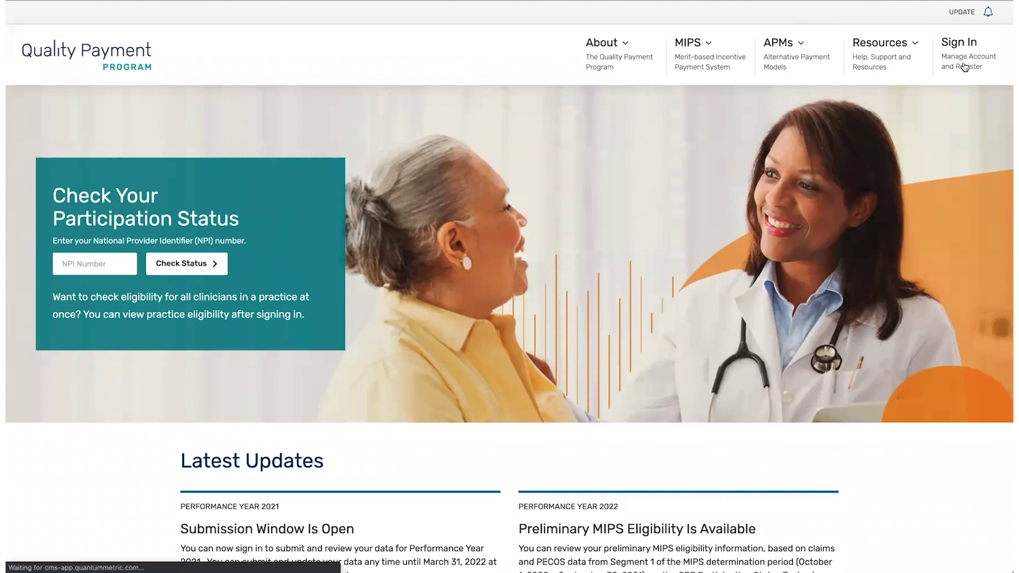
click(381, 249)
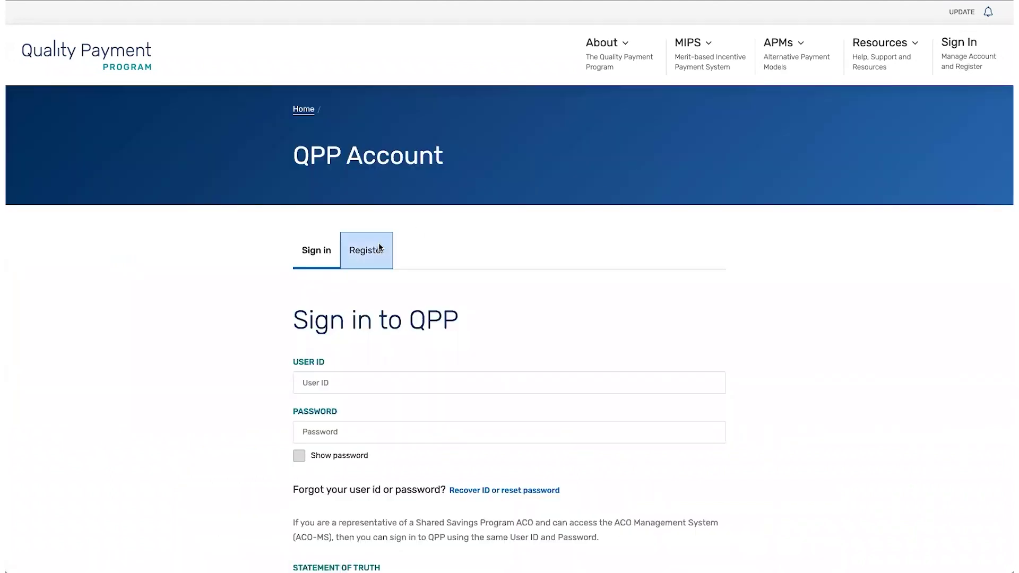
scroll(542, 375, down, 2)
scroll(543, 374, down, 3)
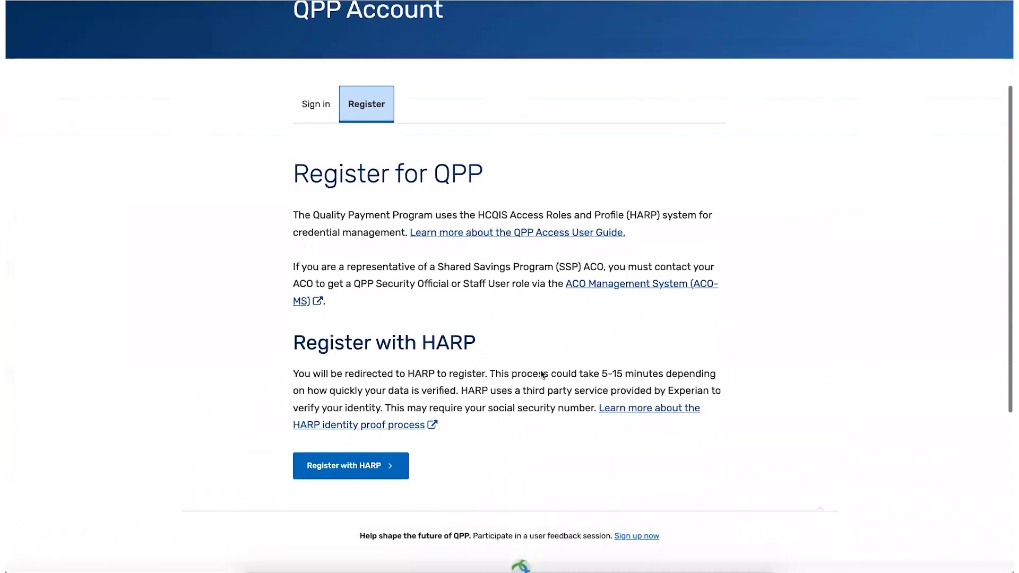
Follow Register with HARP to reach HARP's Create an Account Profile Information step
click(372, 474)
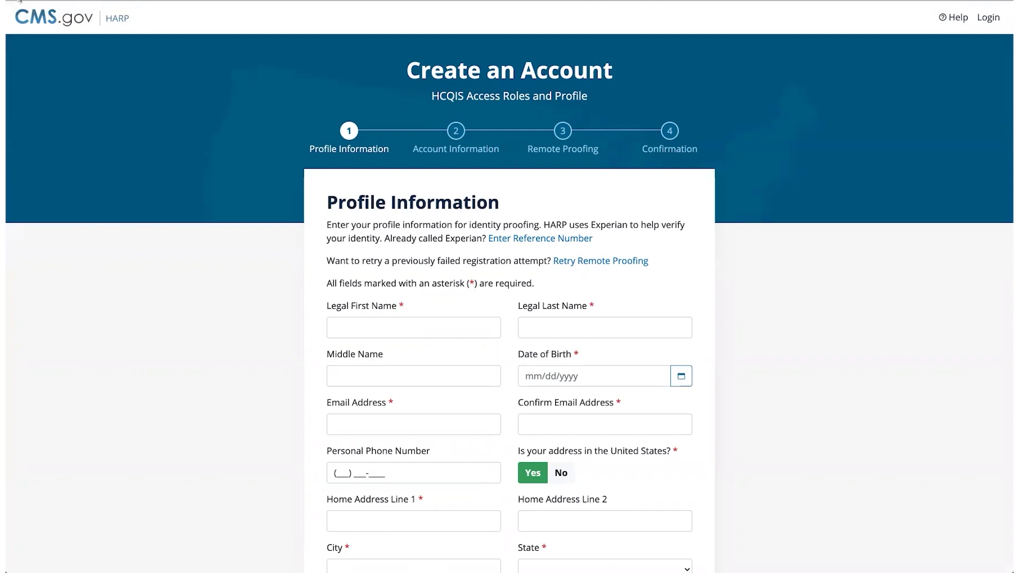
Go back to the QPP account page and switch to the Sign in form
click(19, 1)
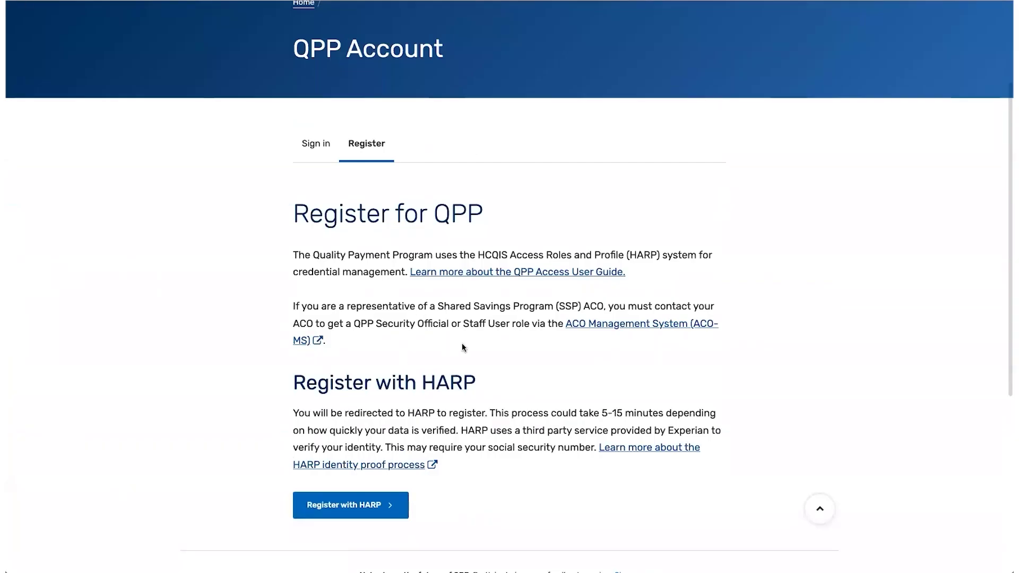
scroll(464, 343, down, 3)
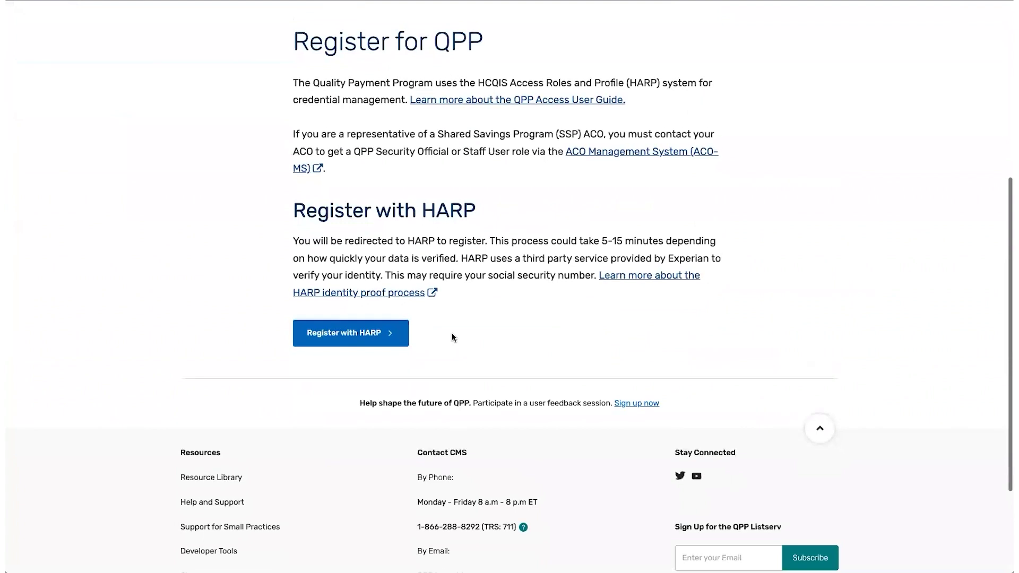
scroll(452, 336, up, 3)
click(321, 104)
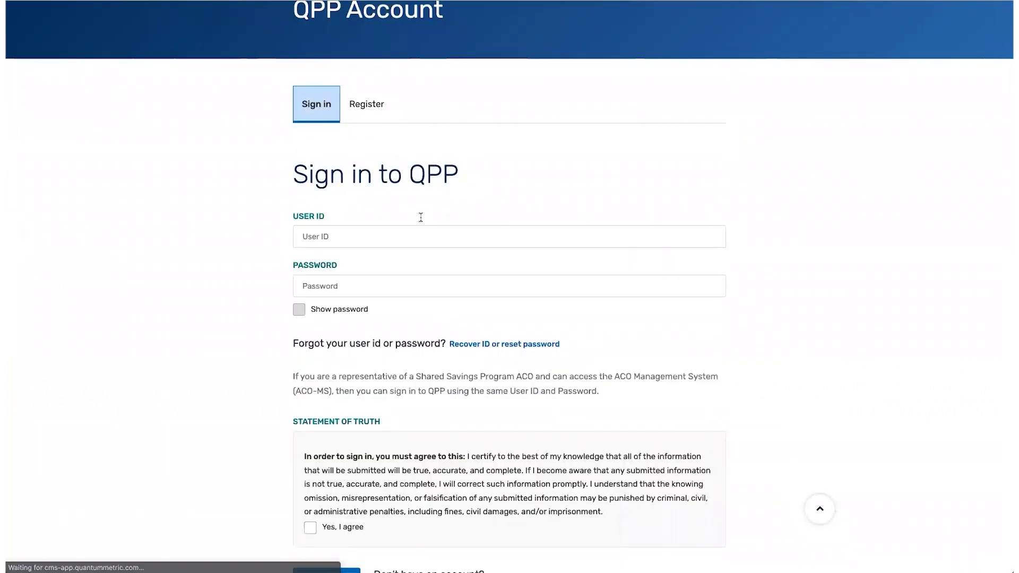
Fill the saved user ID and password and agree to the Statement of Truth
click(368, 235)
scroll(371, 292, down, 2)
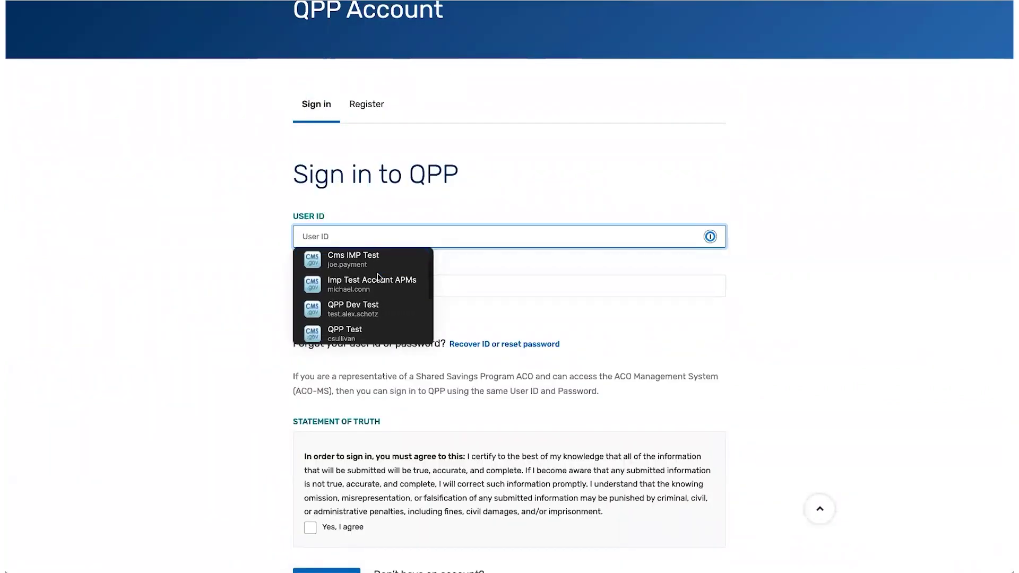
scroll(362, 306, down, 1)
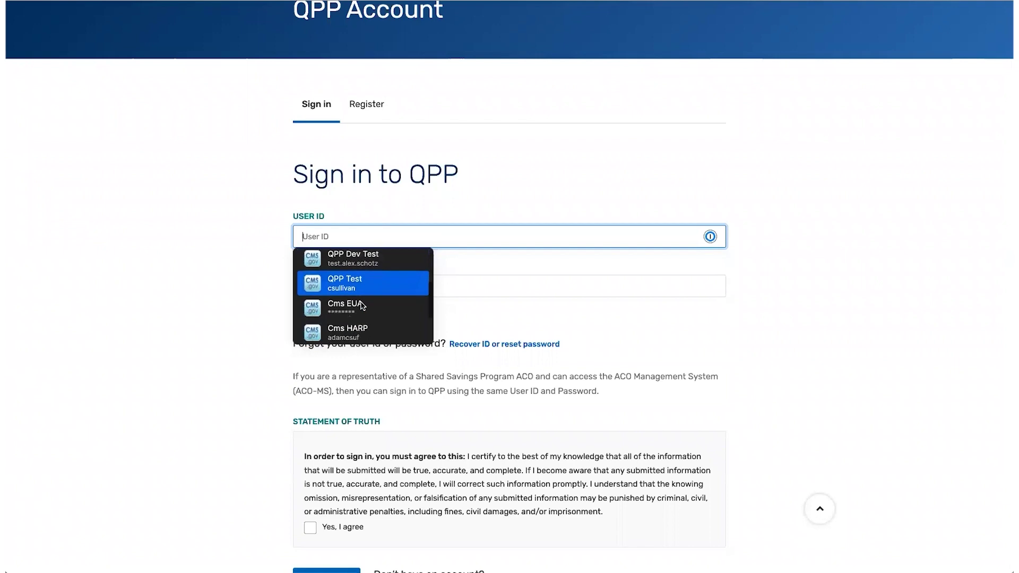
click(359, 327)
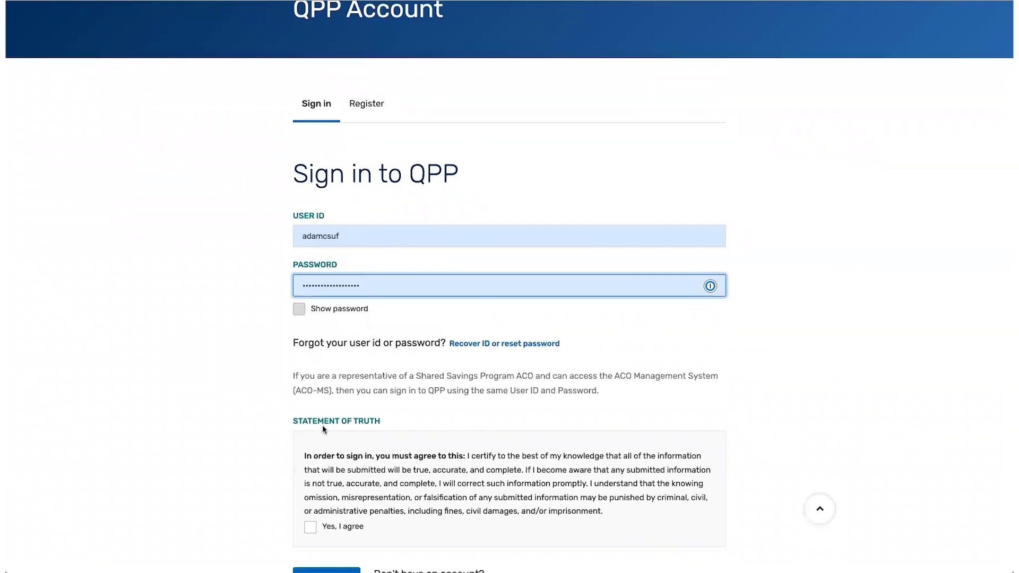
scroll(323, 424, down, 1)
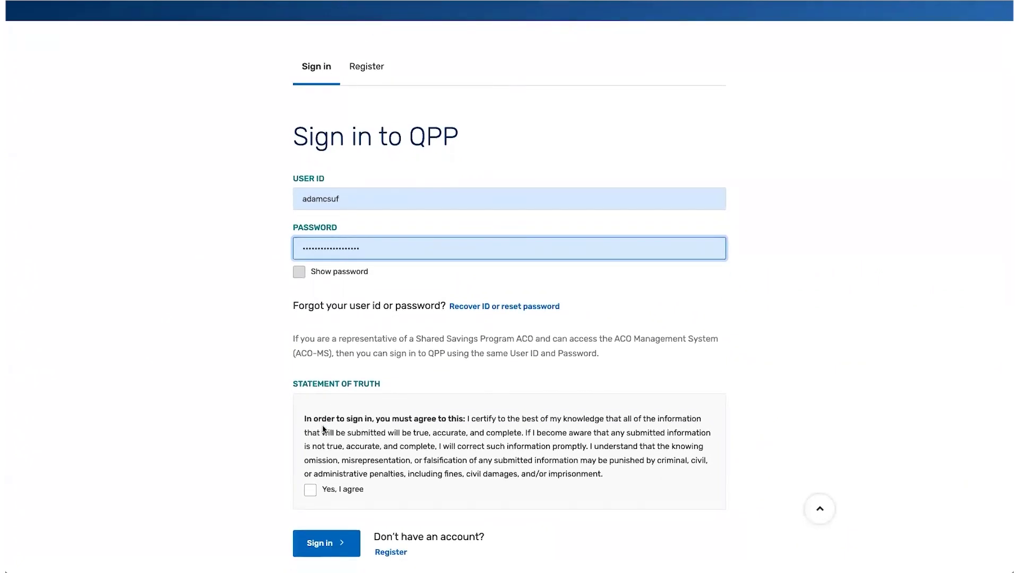
click(310, 490)
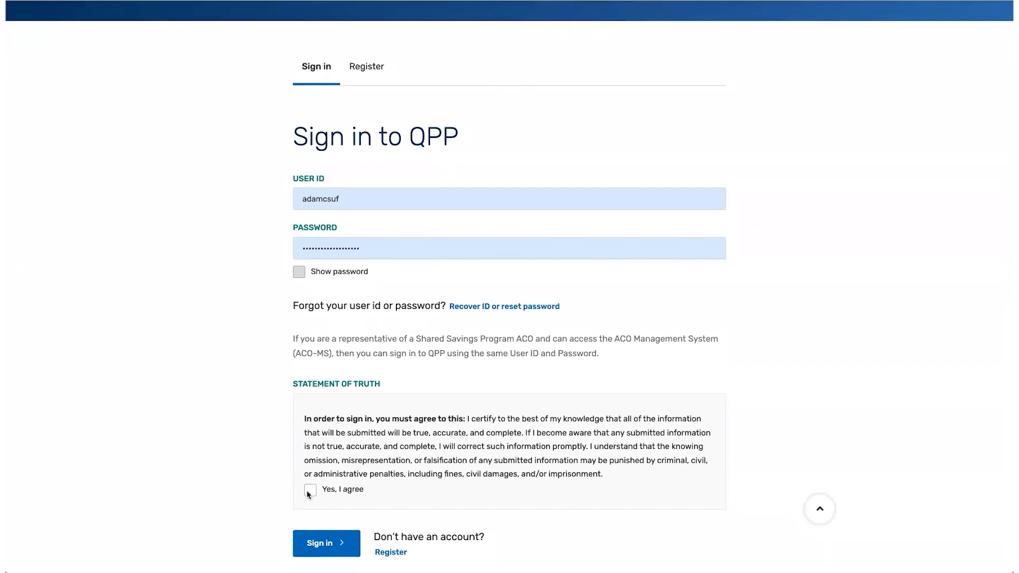
Sign in and verify with the Google Authenticator code to reach Account Home
click(319, 543)
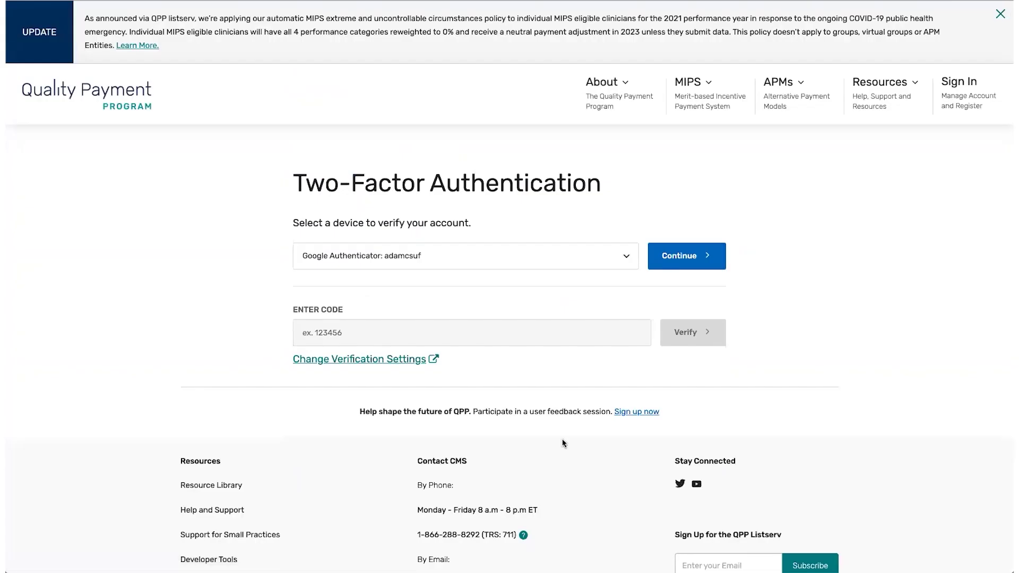
click(688, 257)
click(499, 312)
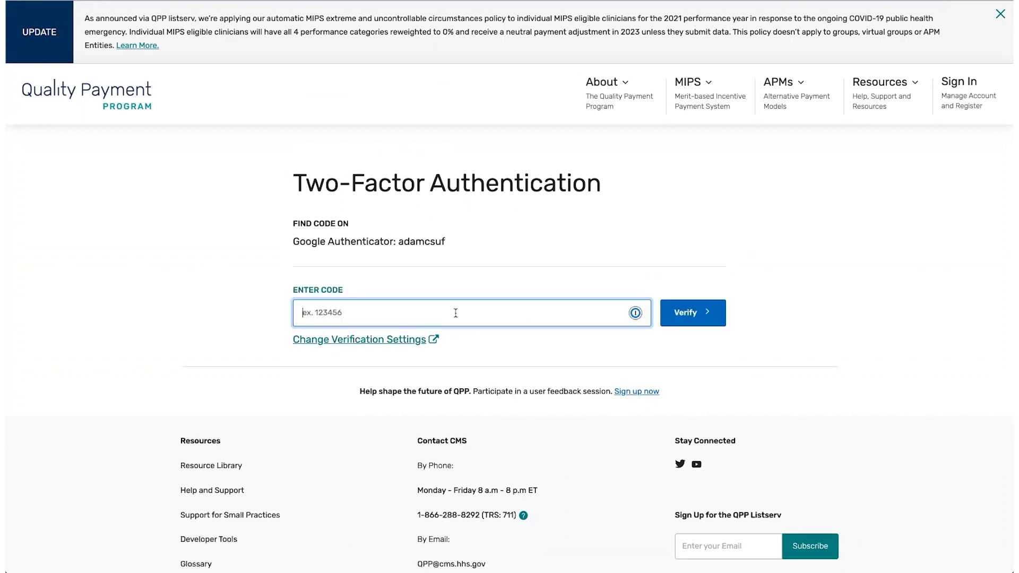
click(679, 319)
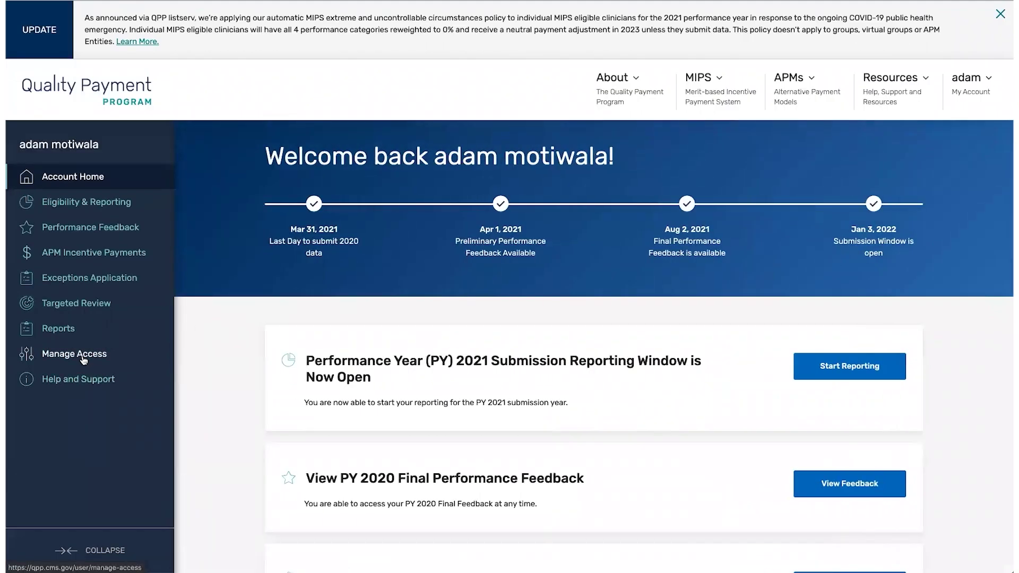
Open Manage Access and review the 4 Connected Organizations with Security Official role
click(83, 358)
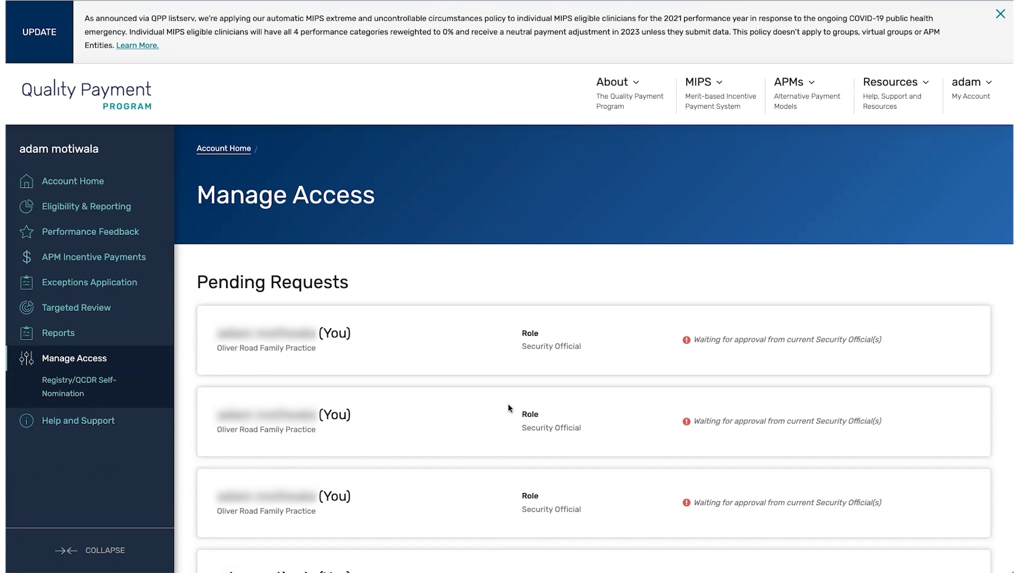
scroll(508, 407, down, 10)
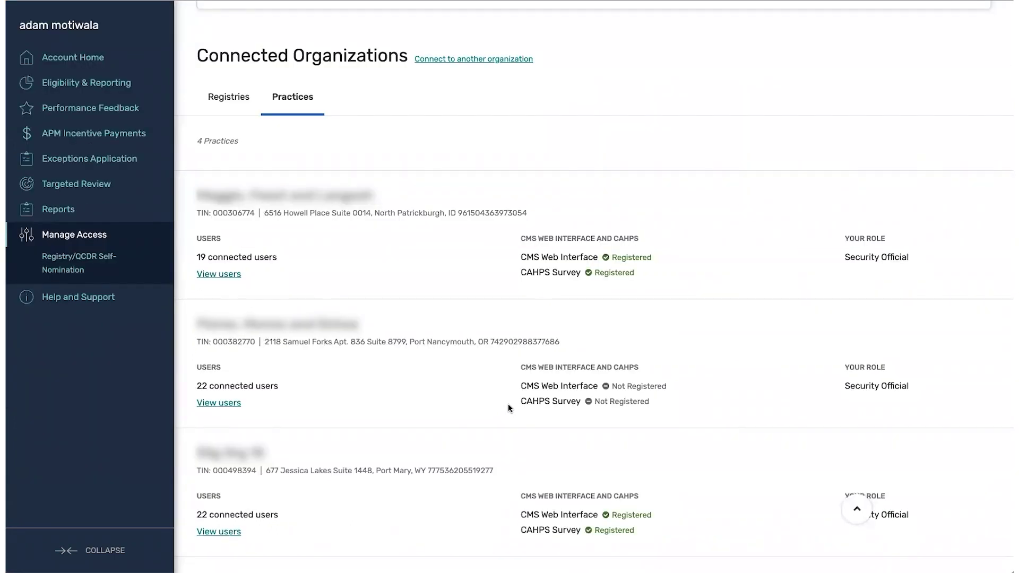
scroll(507, 405, down, 3)
scroll(508, 408, up, 3)
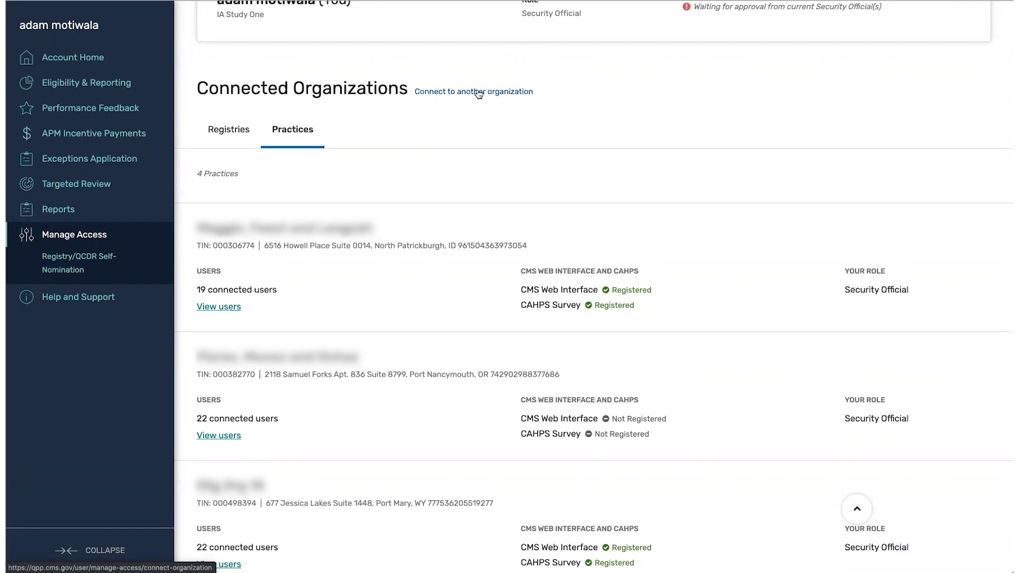
Connect to another organization, choosing Alternative Payment Model (APM) Entity, and continue to step 2
click(478, 93)
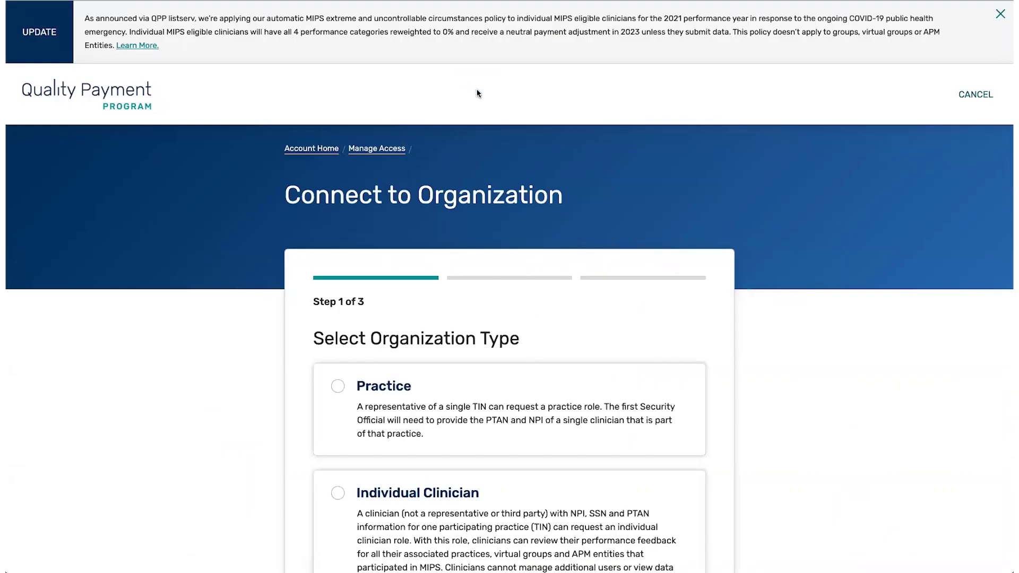
scroll(578, 325, down, 3)
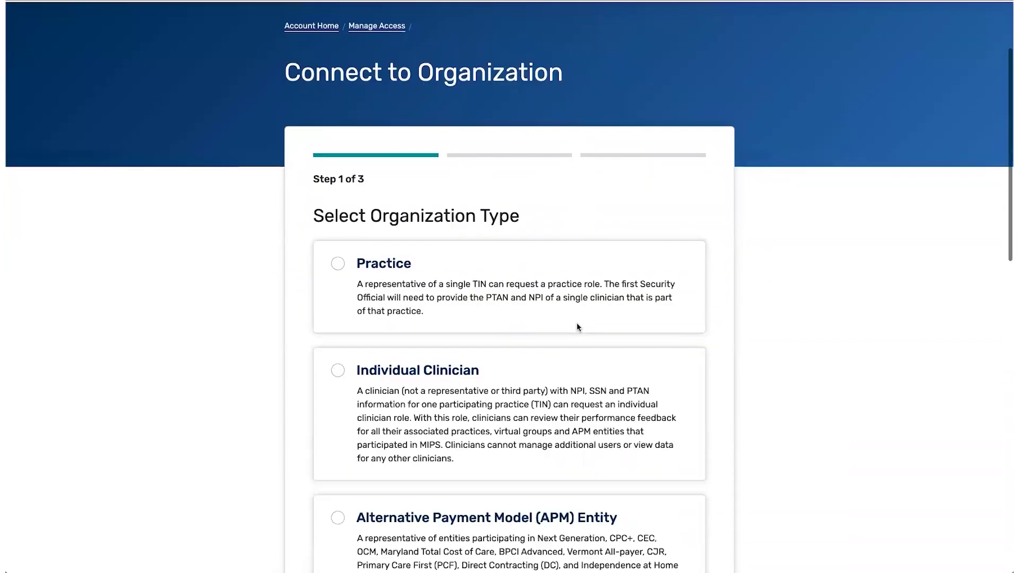
scroll(562, 361, down, 1)
click(504, 420)
scroll(462, 440, down, 3)
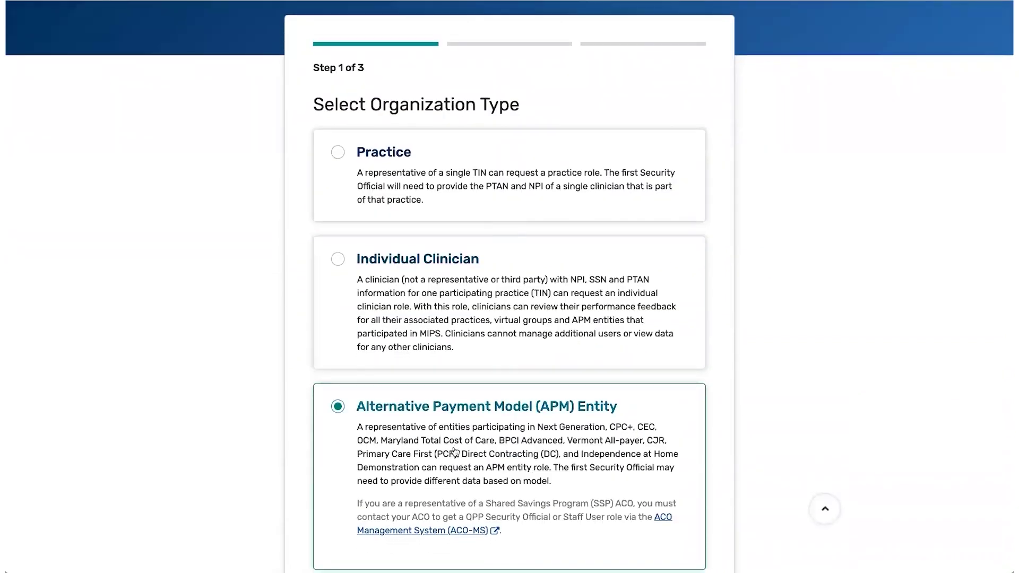
scroll(459, 452, down, 4)
click(499, 441)
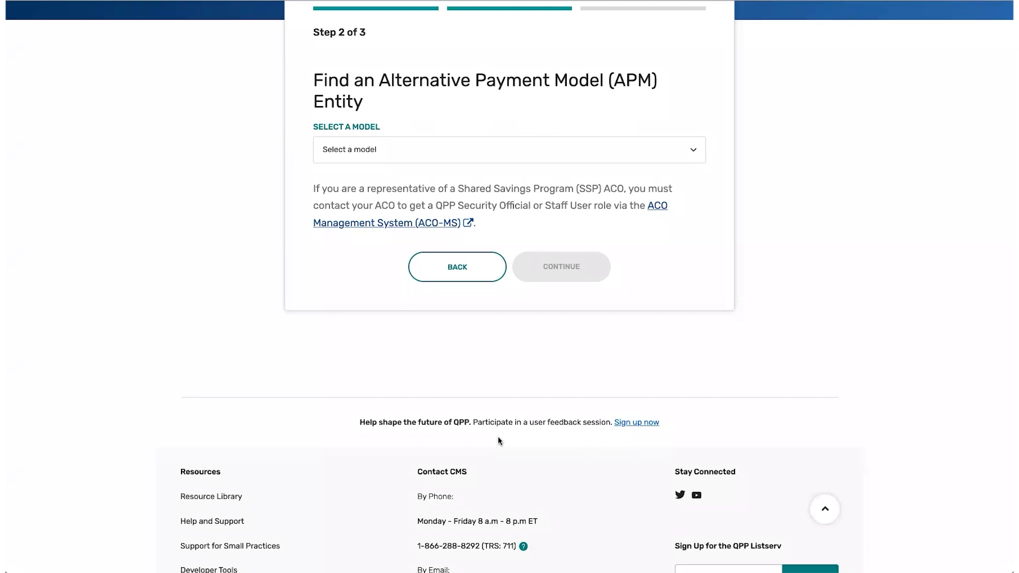
Choose the CPC+ model and select Oliver Road Family Practice via an 'oliv' search
click(431, 154)
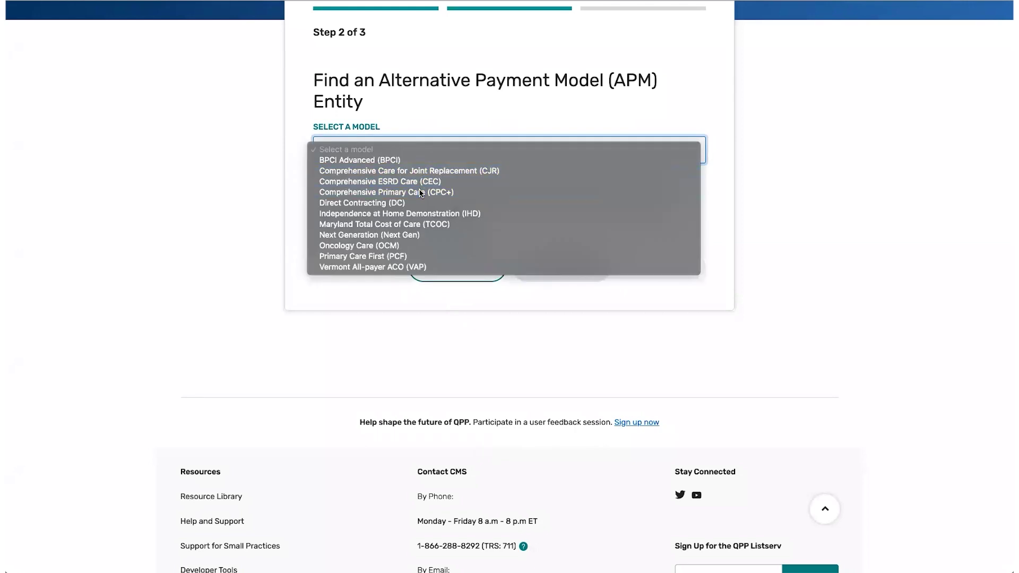
click(420, 192)
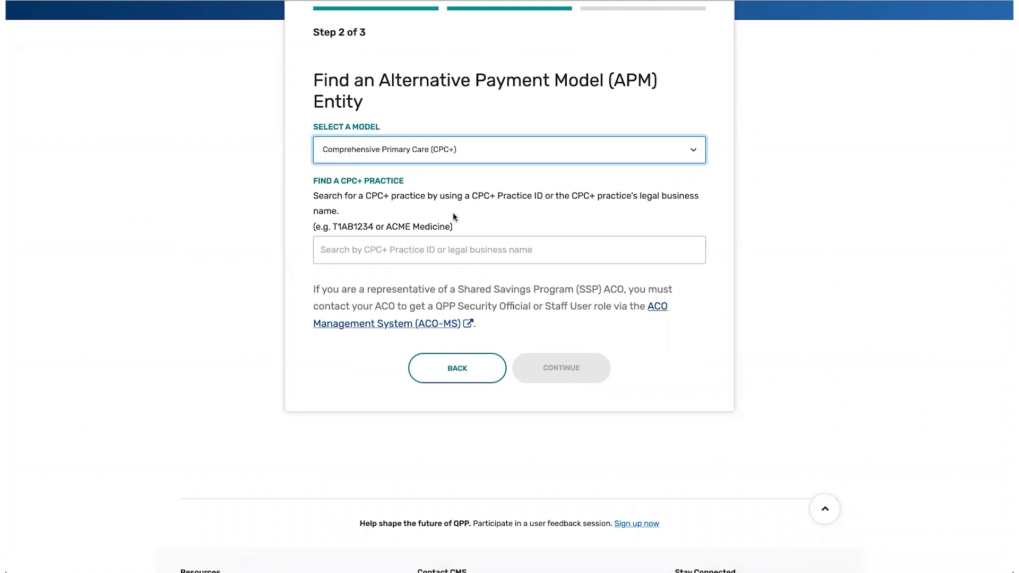
click(423, 249)
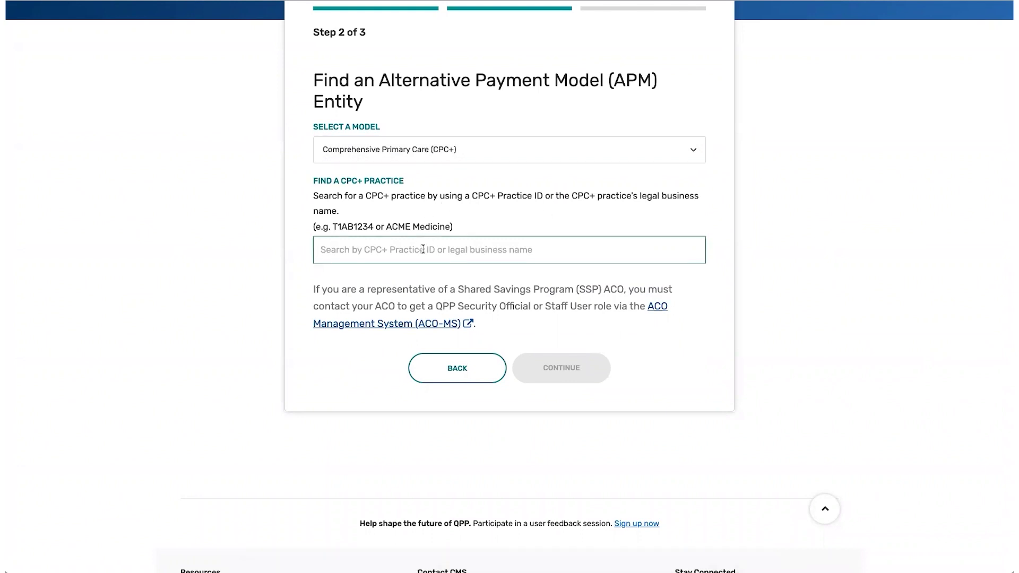
text(oliv)
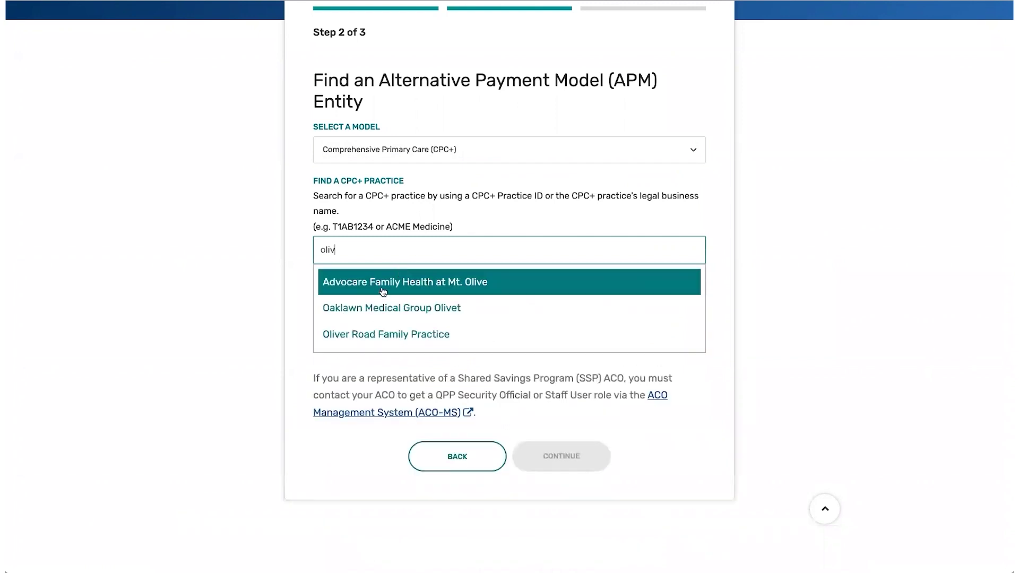
click(376, 334)
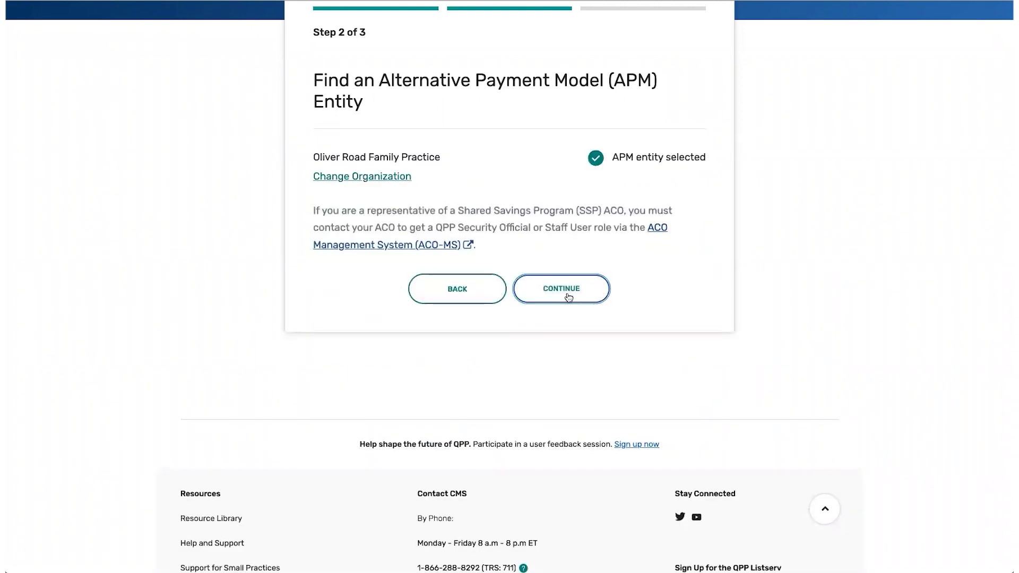
Continue to role selection, pick Staff User, and submit the access request
click(568, 296)
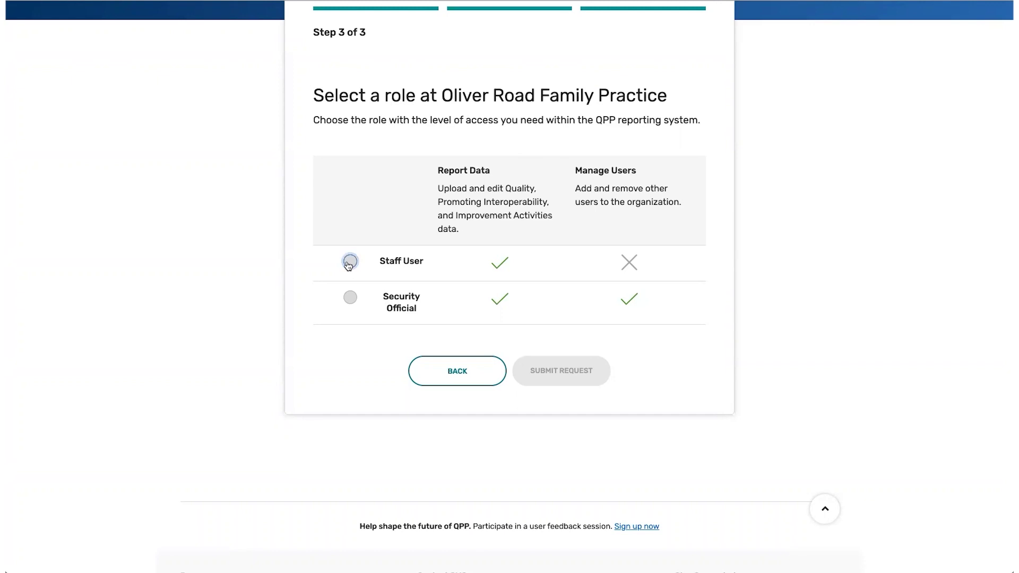
click(349, 261)
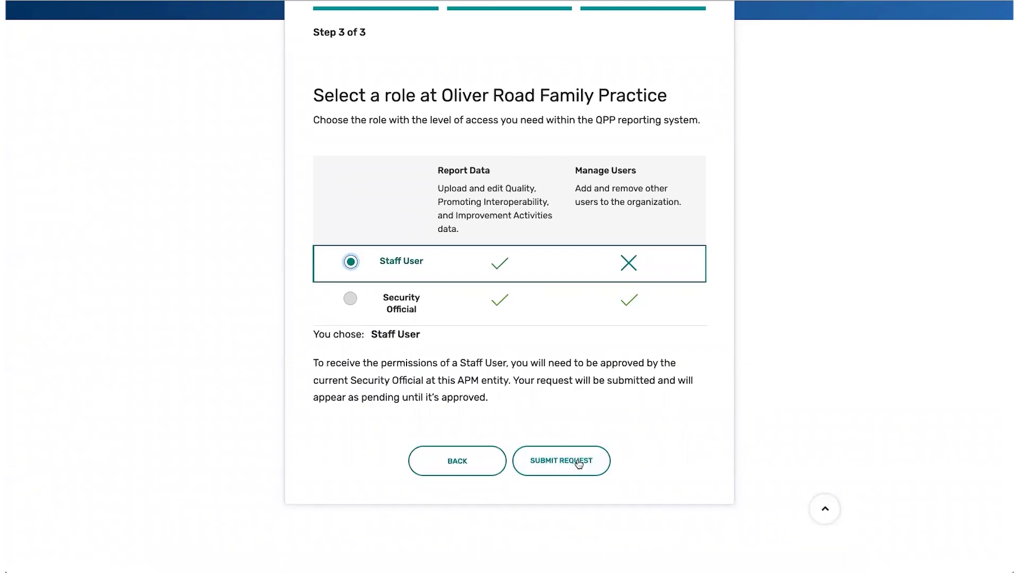
click(593, 473)
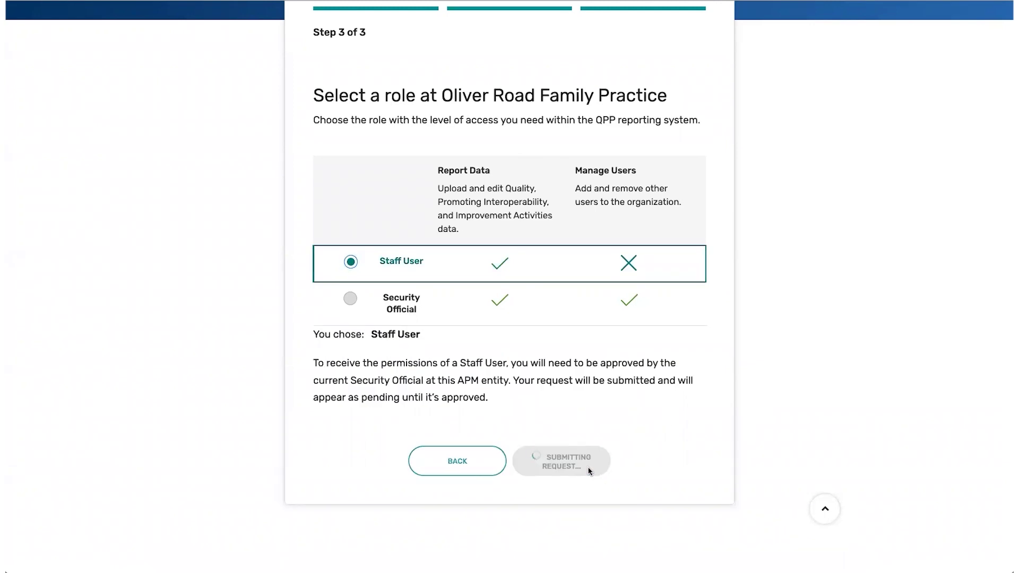